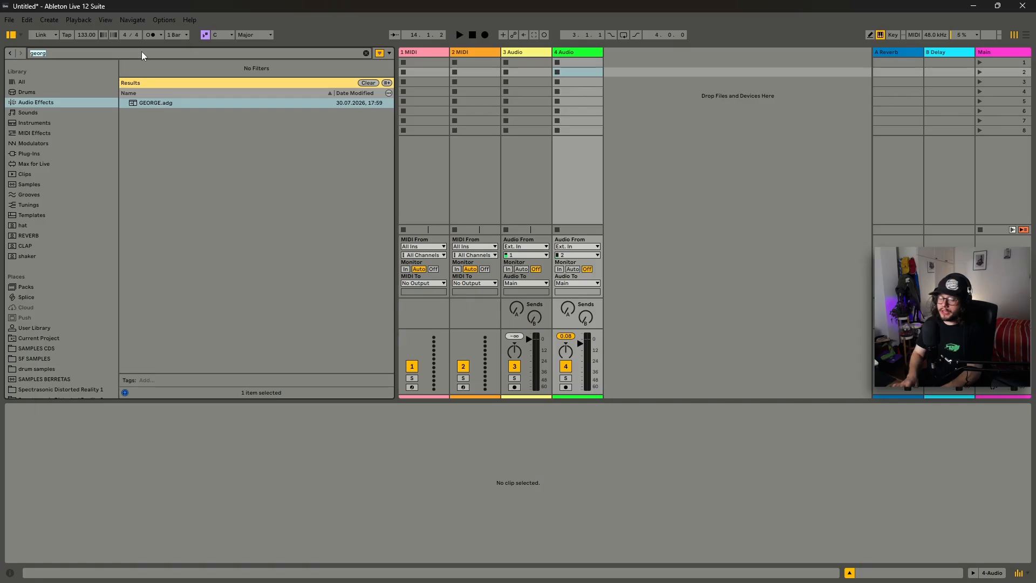
Search the browser library for doja cat across all categories.
text(doja)
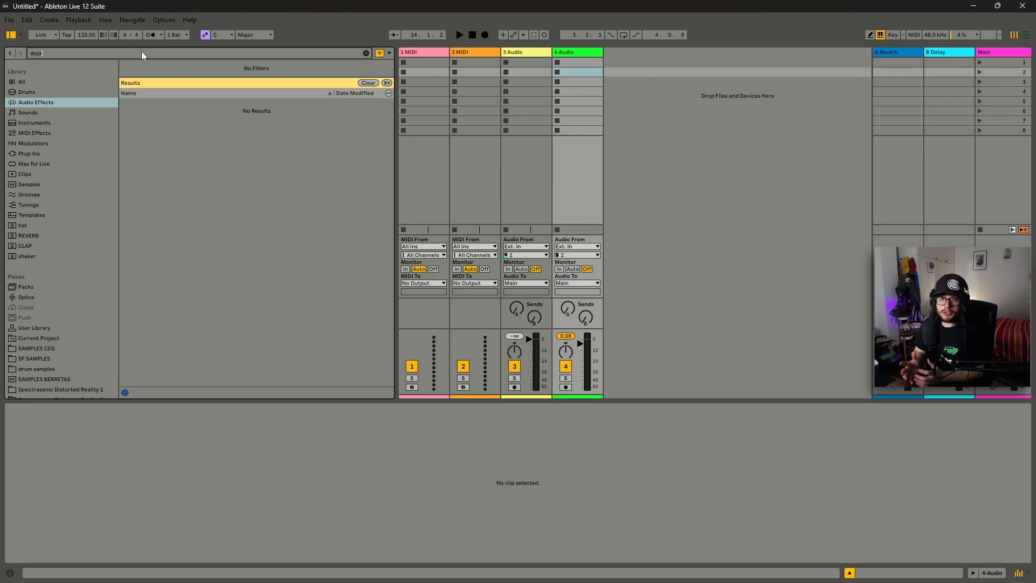
text( cat)
click(58, 86)
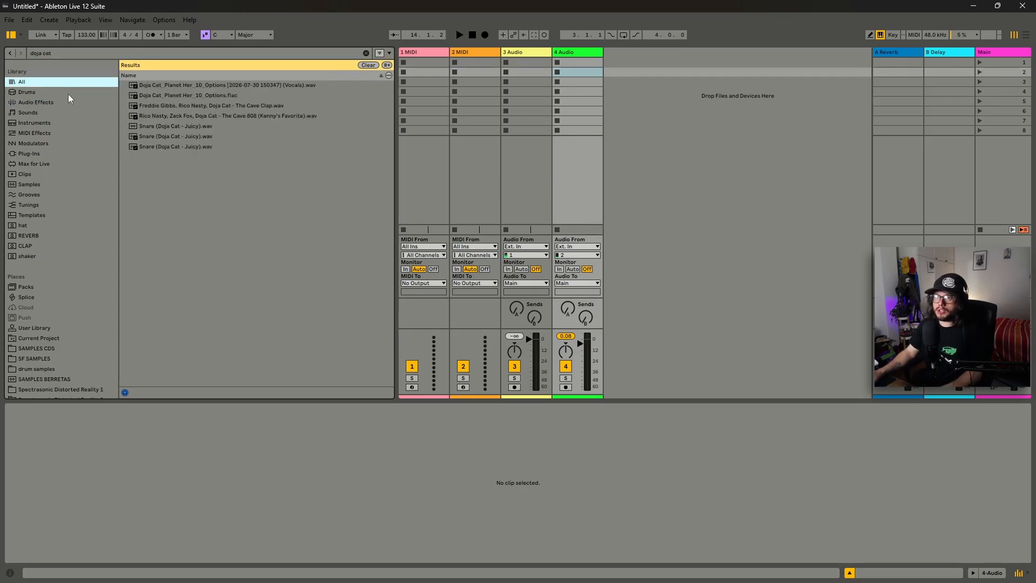
Load Doja Cat_Planet Her_10_Options.flac into the first clip slot of the fourth track.
drag(178, 95, 581, 81)
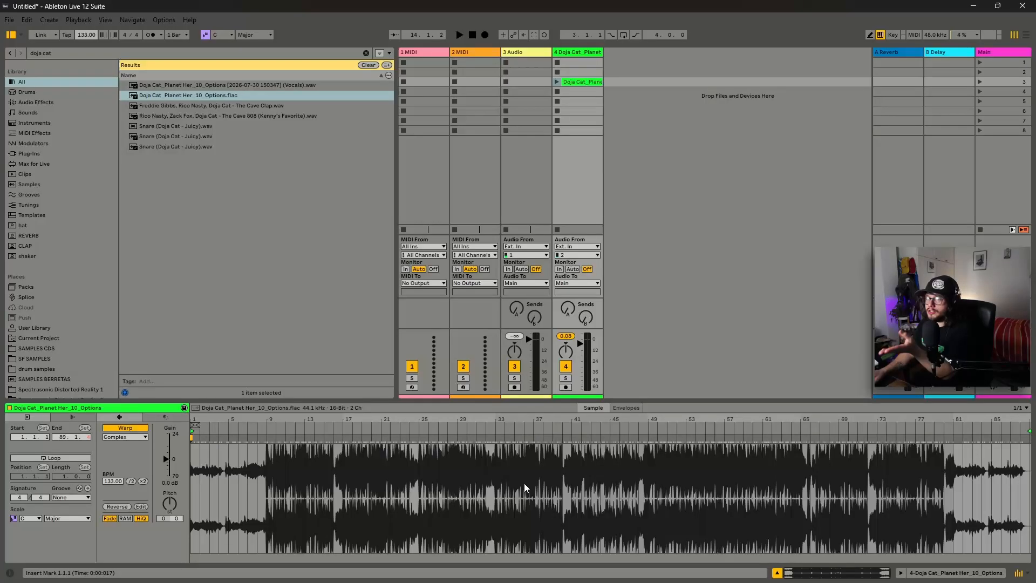
click(268, 471)
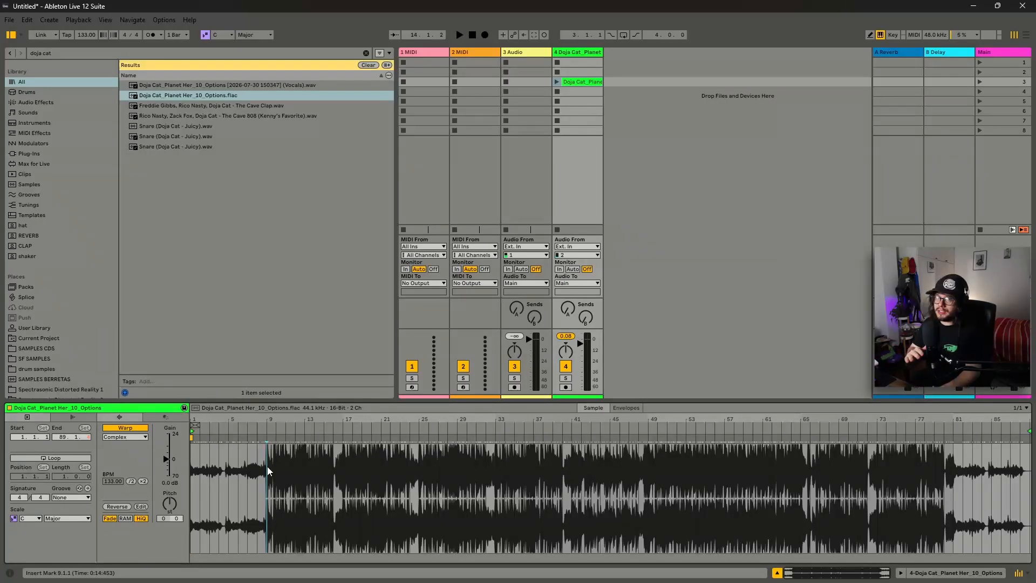
Switch to the browser and search Google for doja cat options bpm.
click(592, 92)
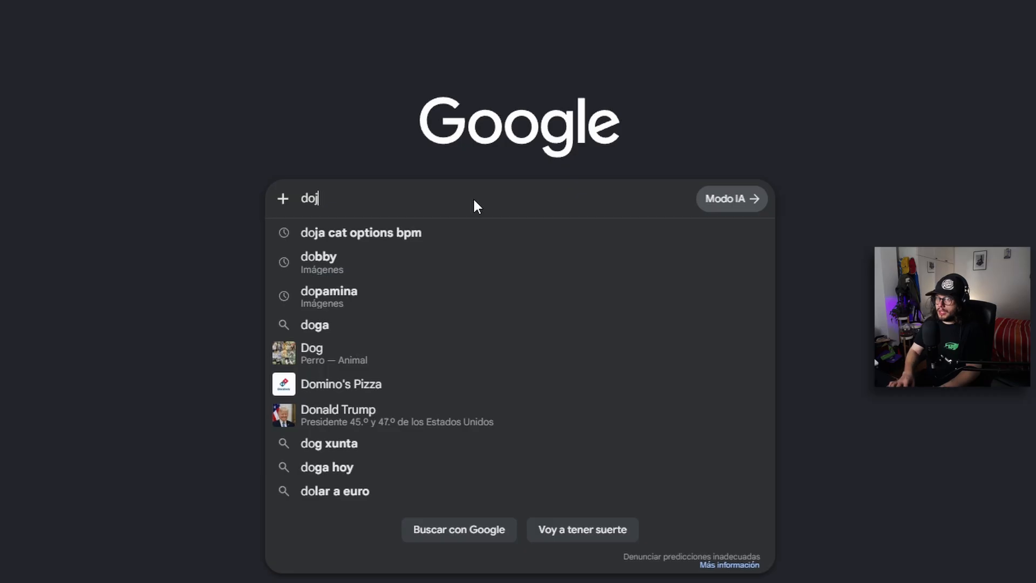
text(a cat options b)
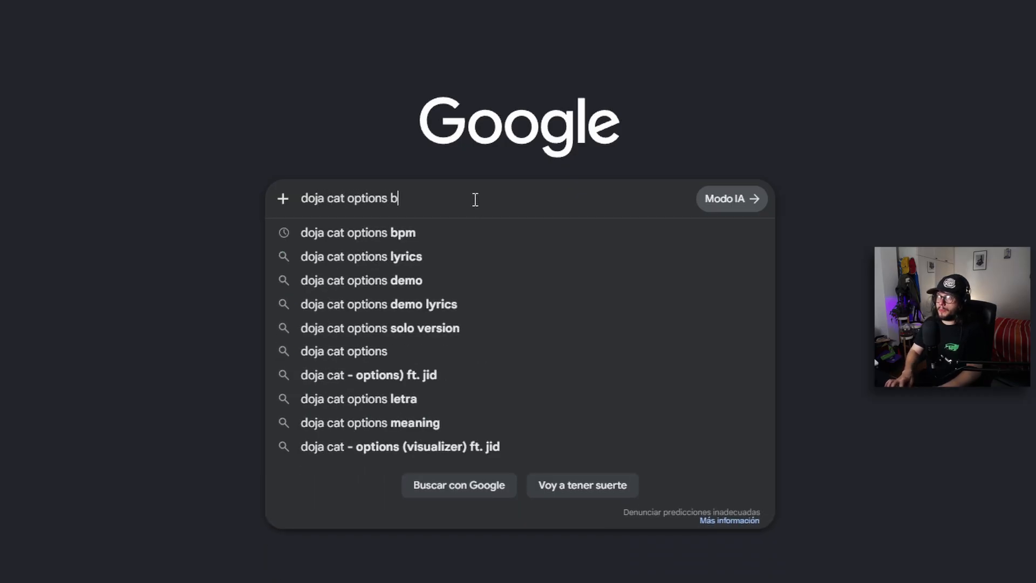
text(pm)
key(Return)
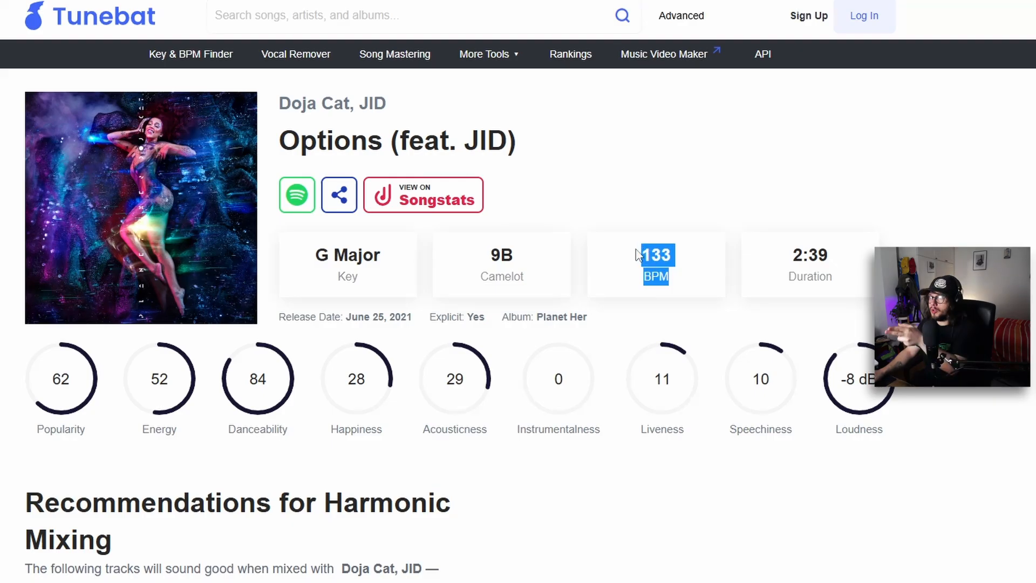
Select the song's BPM value on the Tunebat page.
click(636, 253)
drag(635, 251, 687, 271)
click(666, 253)
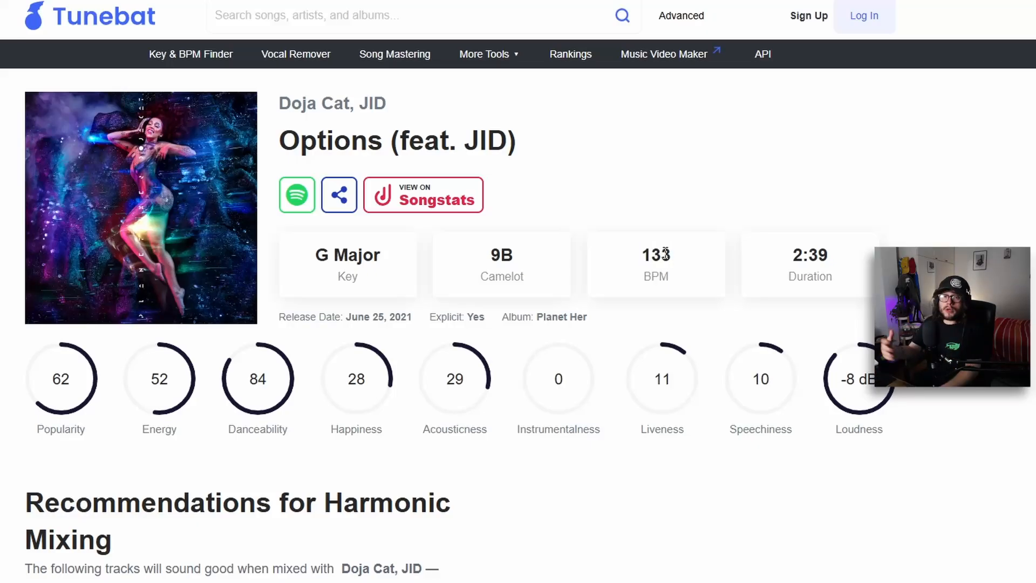
double_click(667, 254)
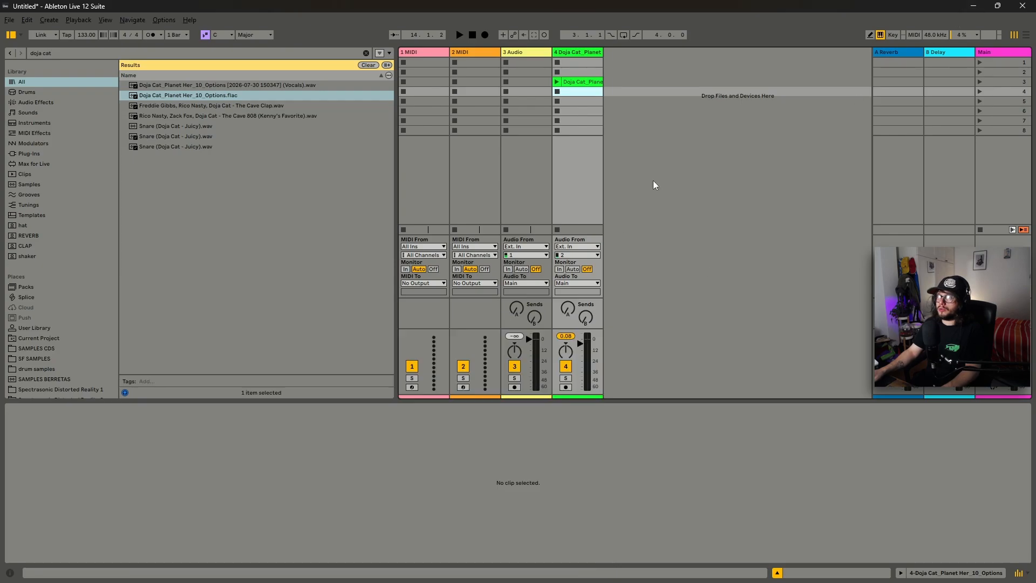
Set the project tempo to 137 and turn on Warp for the Options clip.
click(581, 82)
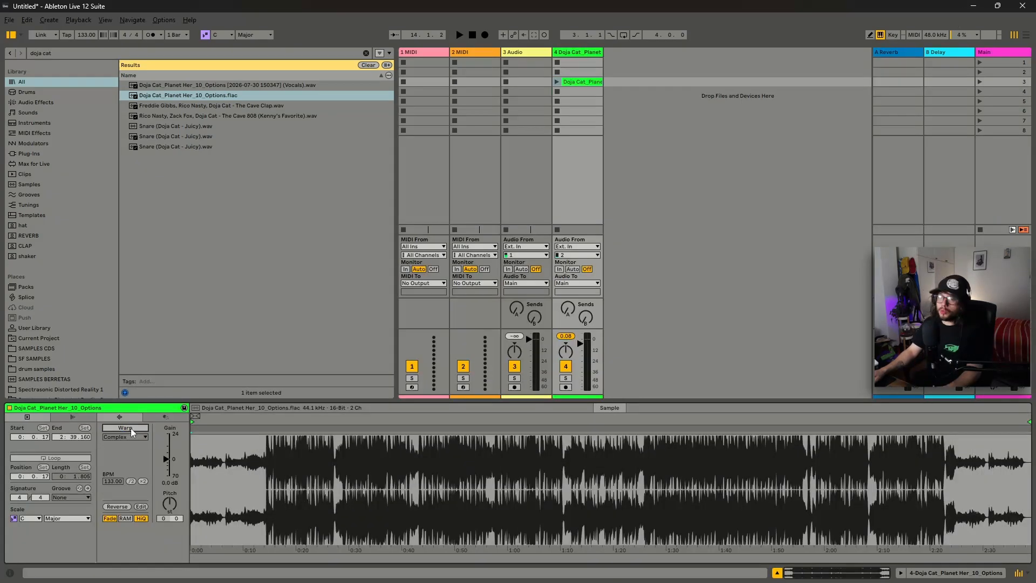
click(86, 36)
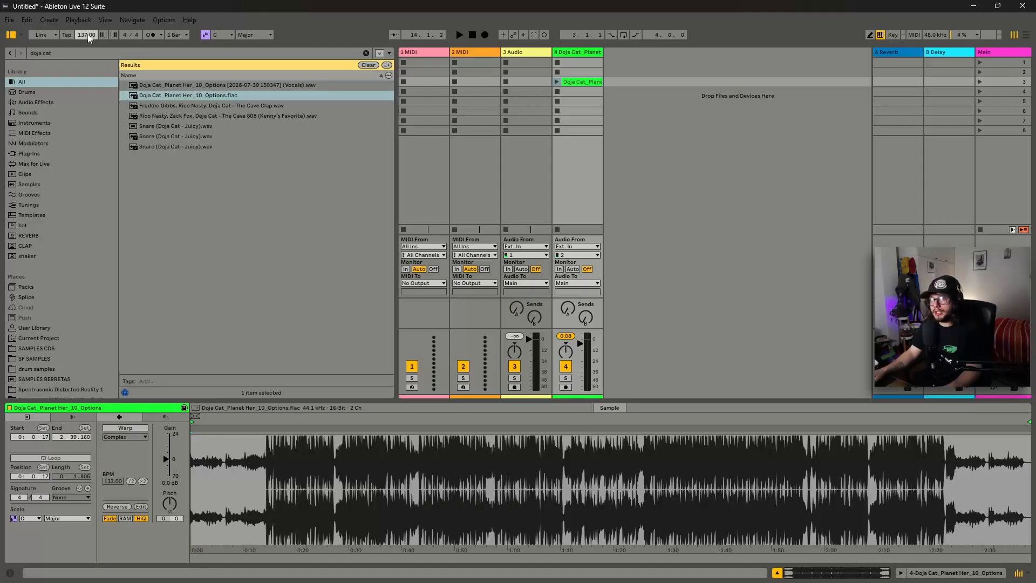
click(125, 429)
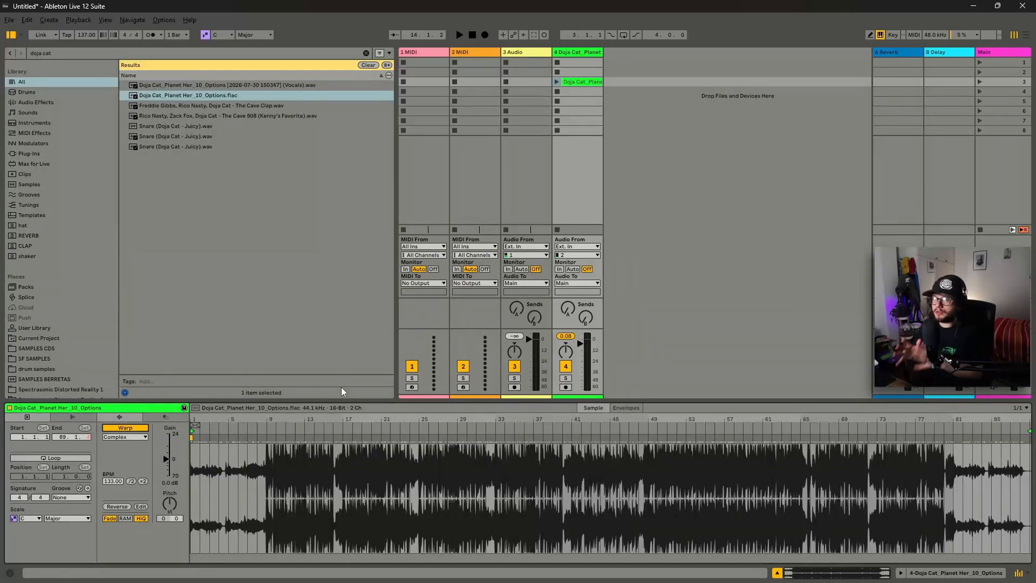
Open Separate Stems to New Audio Tracks for the Options clip, leaving only Vocals selected.
click(584, 82)
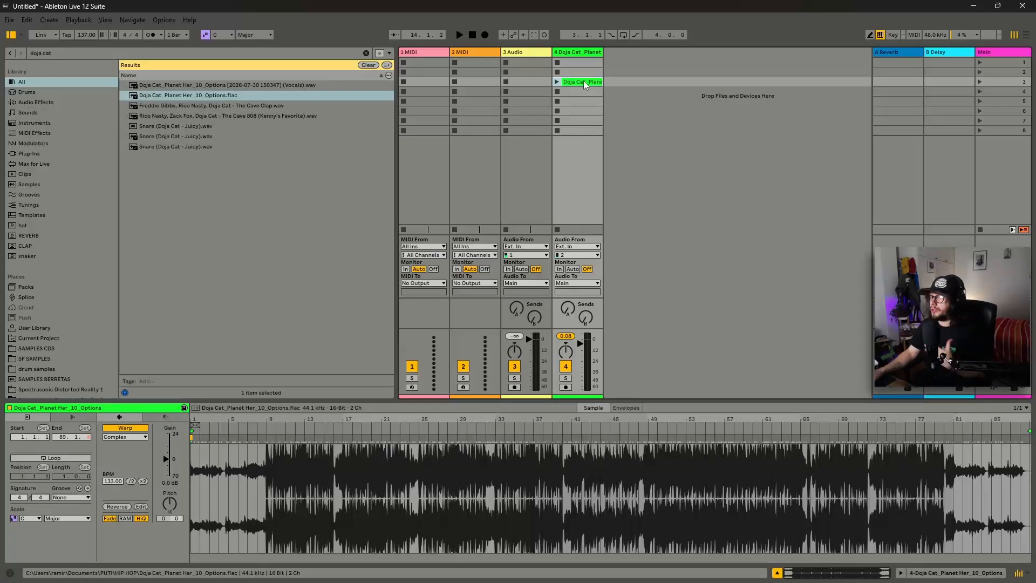
right_click(584, 81)
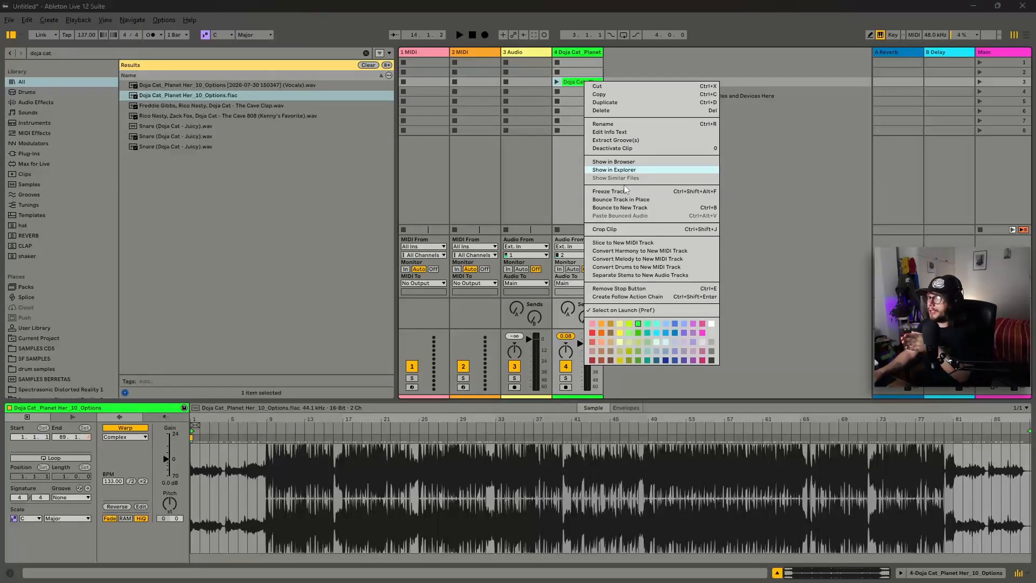
click(630, 276)
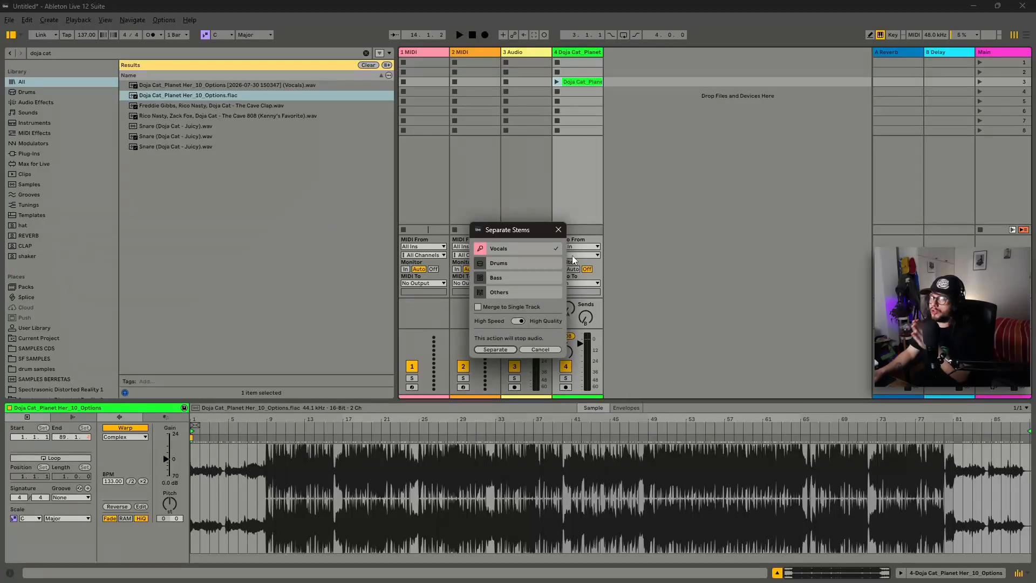
click(524, 253)
click(526, 264)
click(524, 279)
click(520, 296)
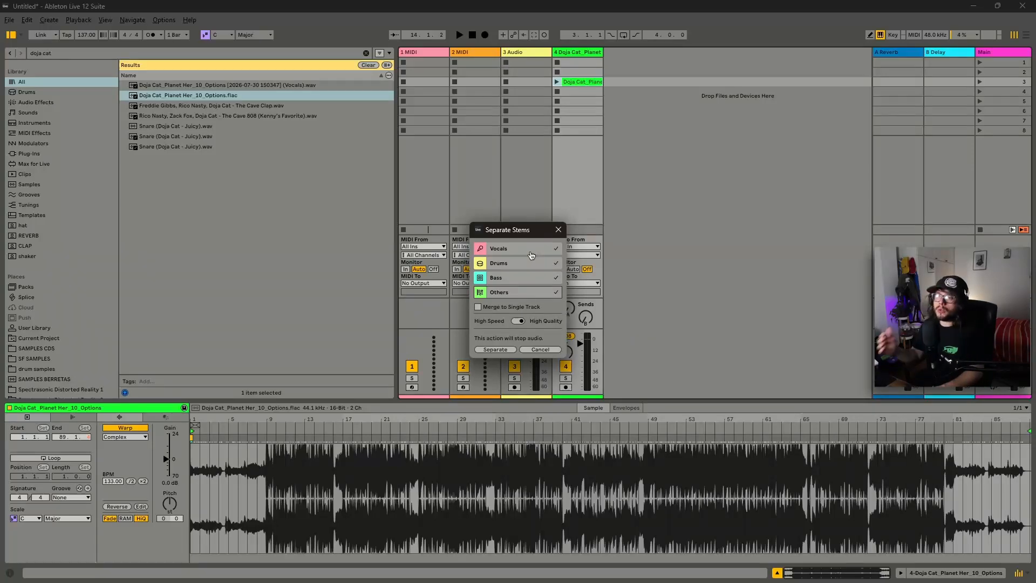
click(521, 263)
click(518, 278)
click(515, 292)
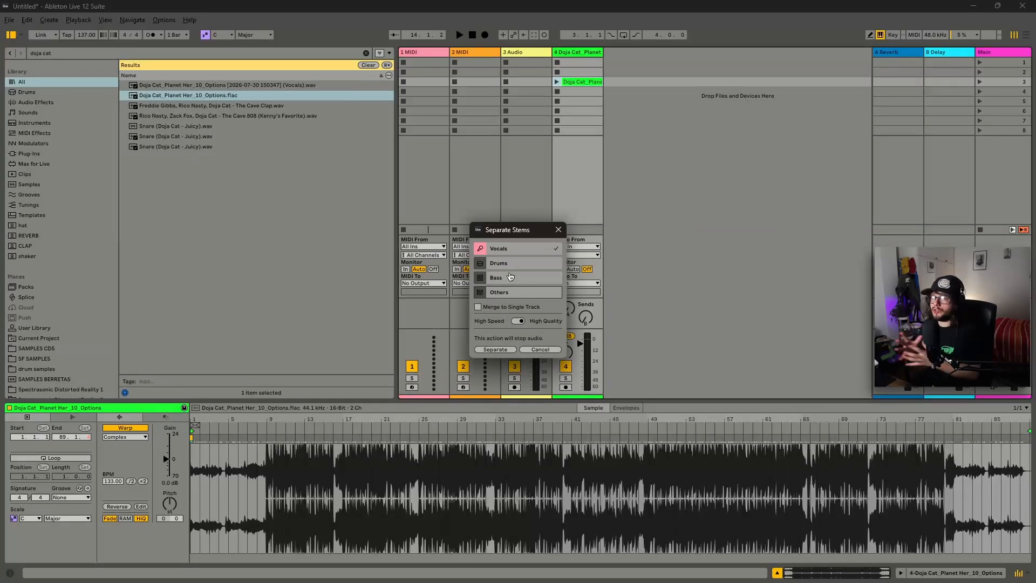
Toggle the High Speed / High Quality switch and separate the vocals stem.
click(518, 320)
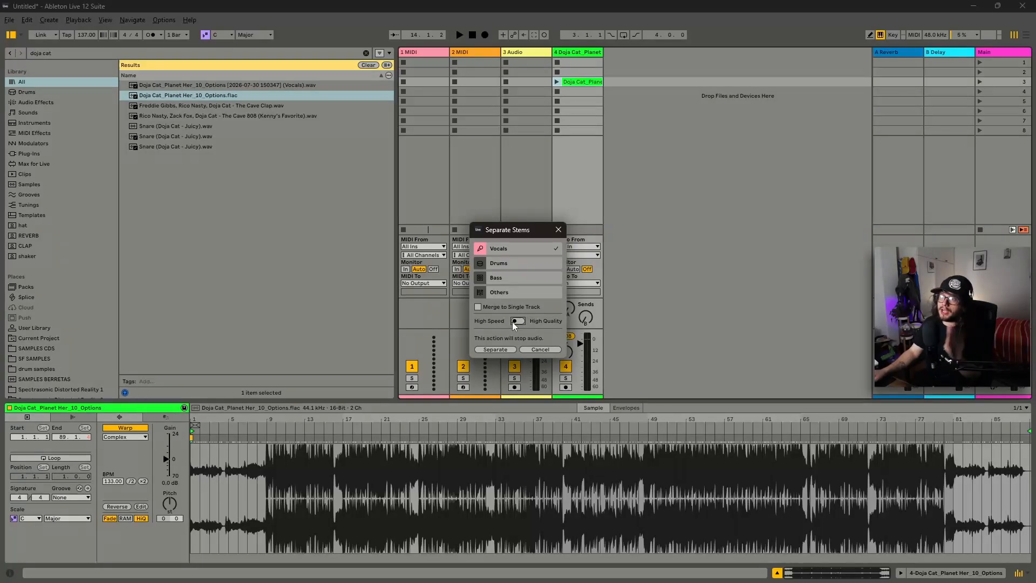
click(516, 322)
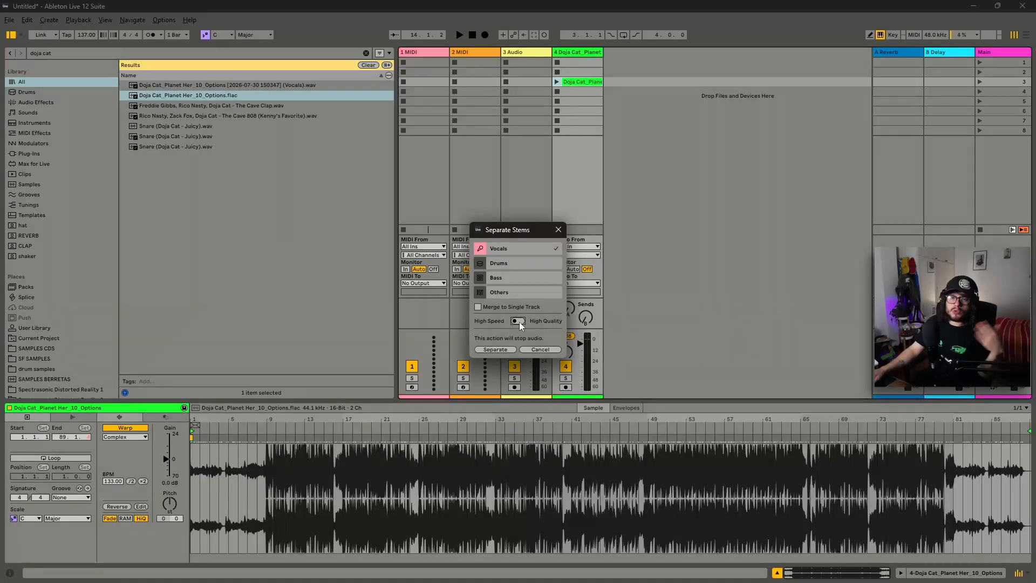
click(519, 322)
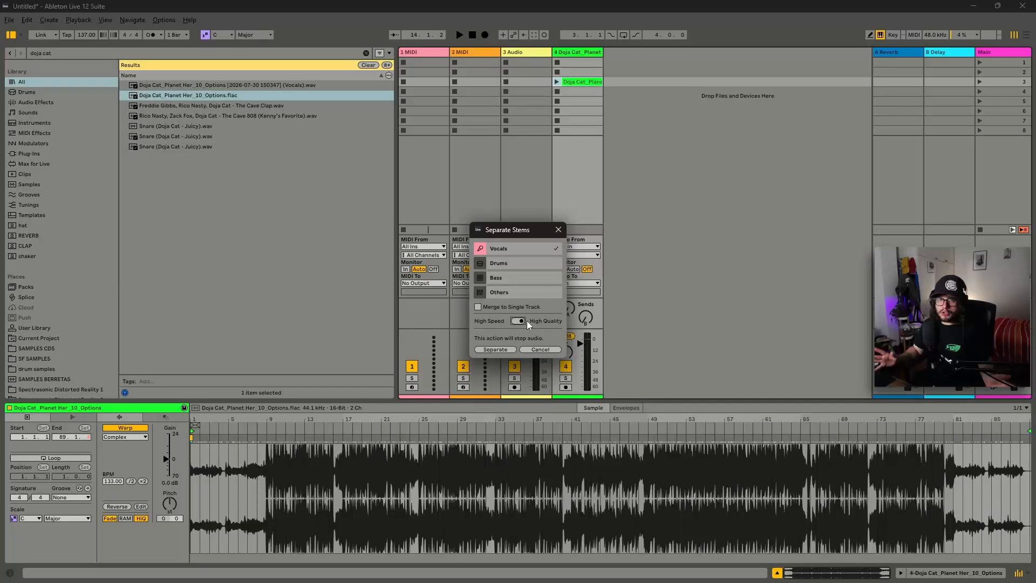
click(501, 348)
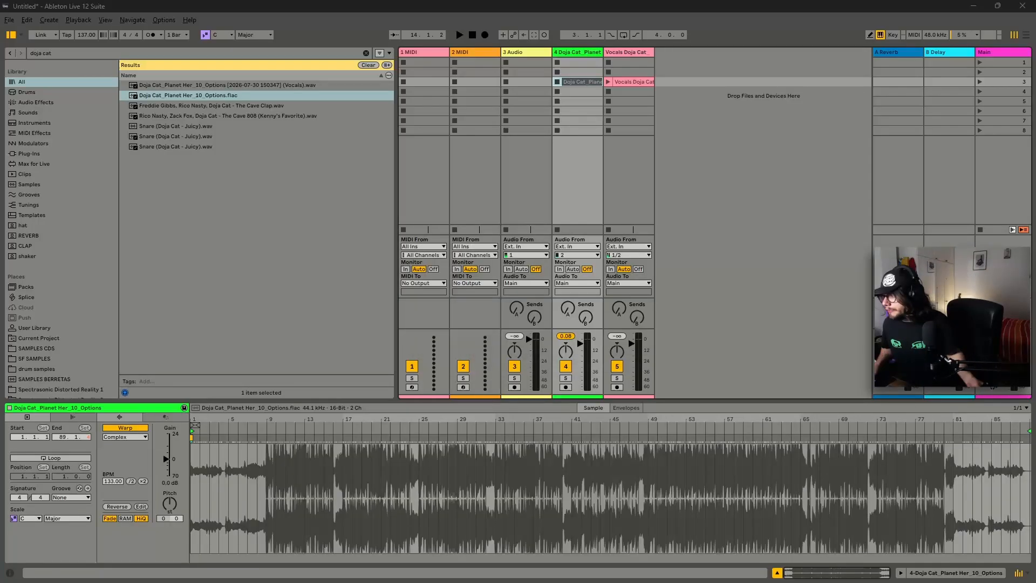
Switch to Arrangement view and play back the separated vocals track.
key(Tab)
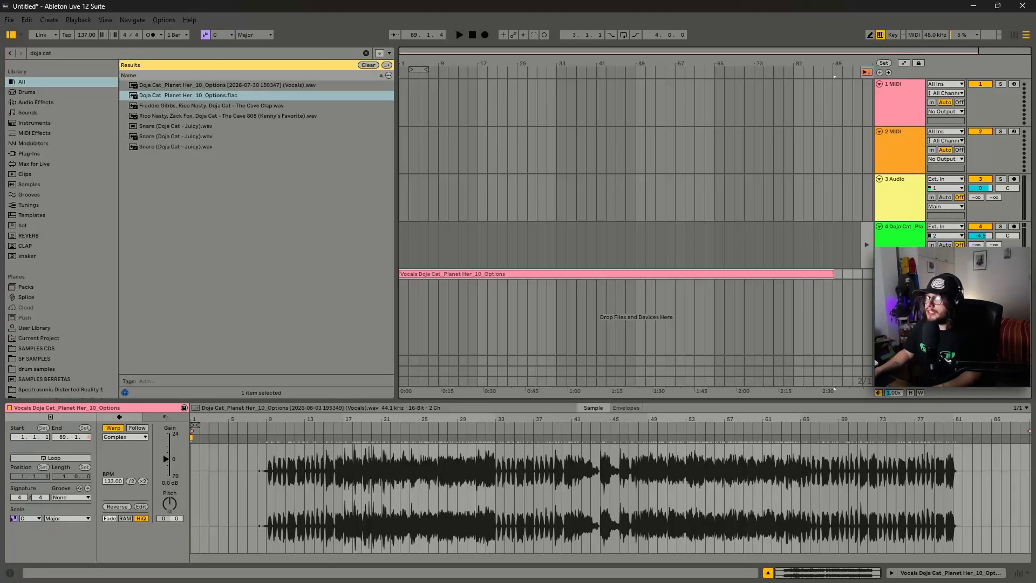
click(553, 271)
click(439, 294)
key(space)
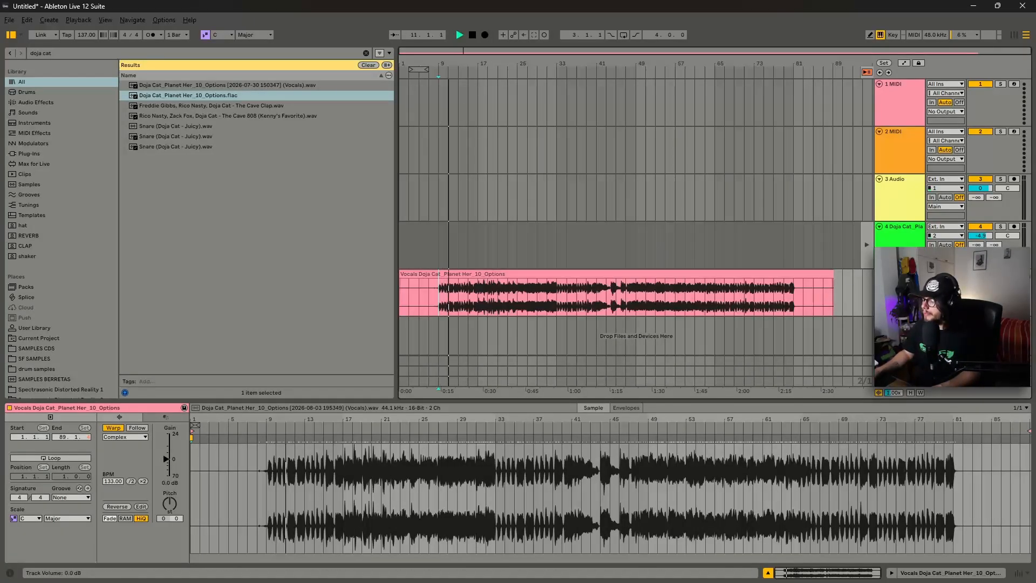
scroll(430, 303, up, 4)
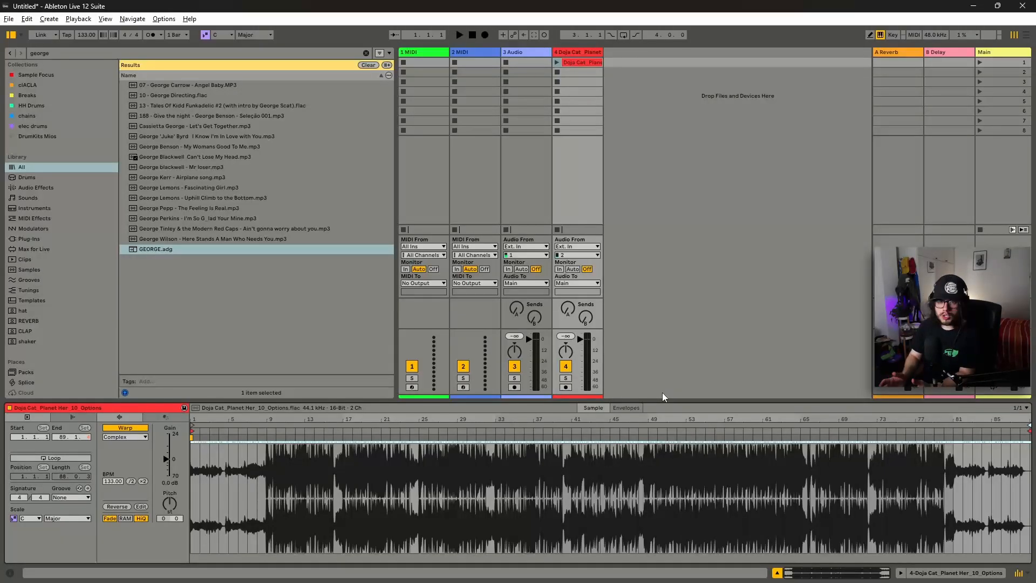
Set the Options clip's start to bar 17 and end to bar 25 and play the section.
drag(192, 425, 249, 425)
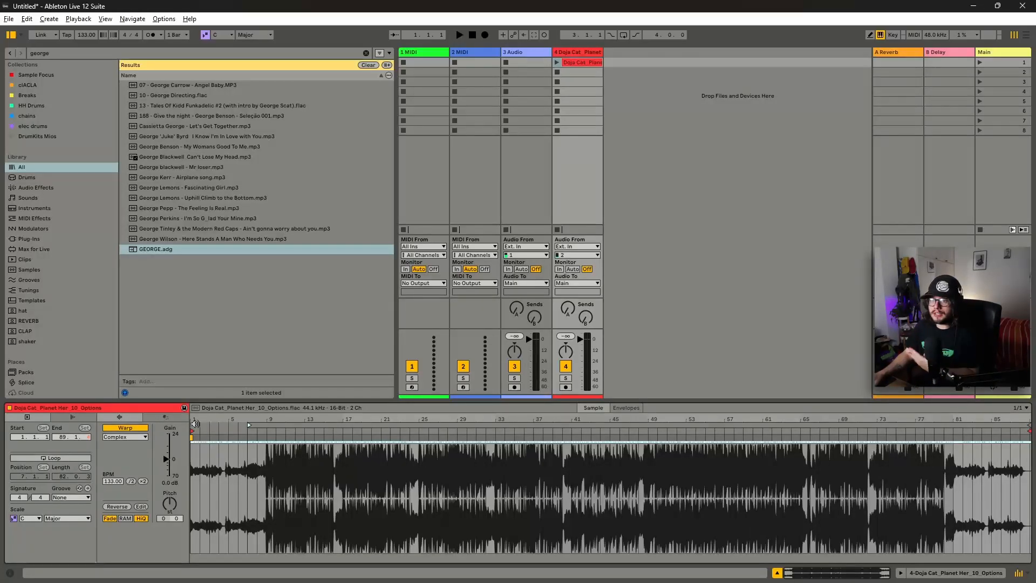
drag(193, 431, 342, 437)
drag(270, 431, 345, 431)
click(557, 62)
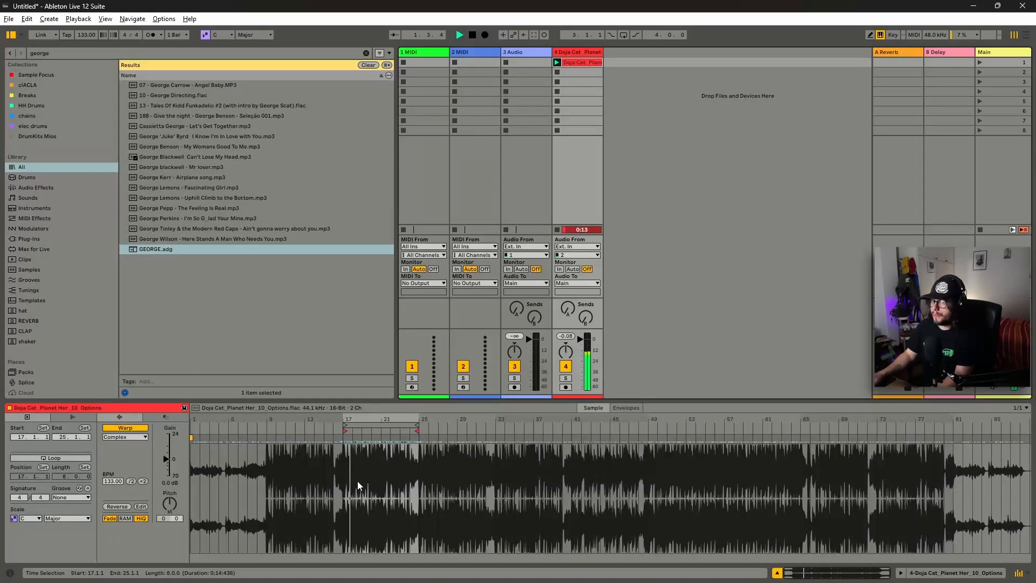
drag(377, 456, 346, 459)
key(space)
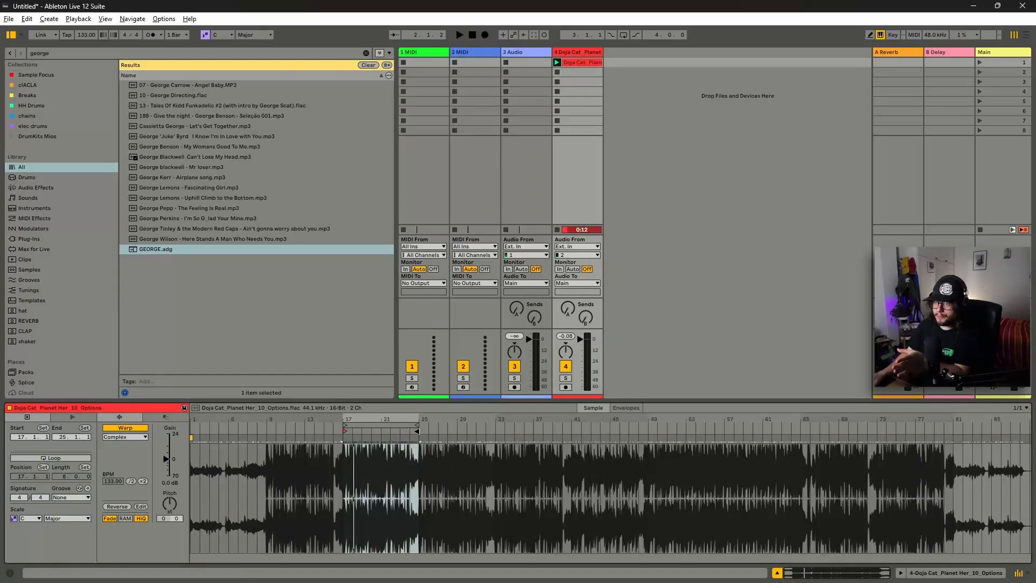
Crop the clip to that section and separate its vocals stem into a new track.
right_click(579, 61)
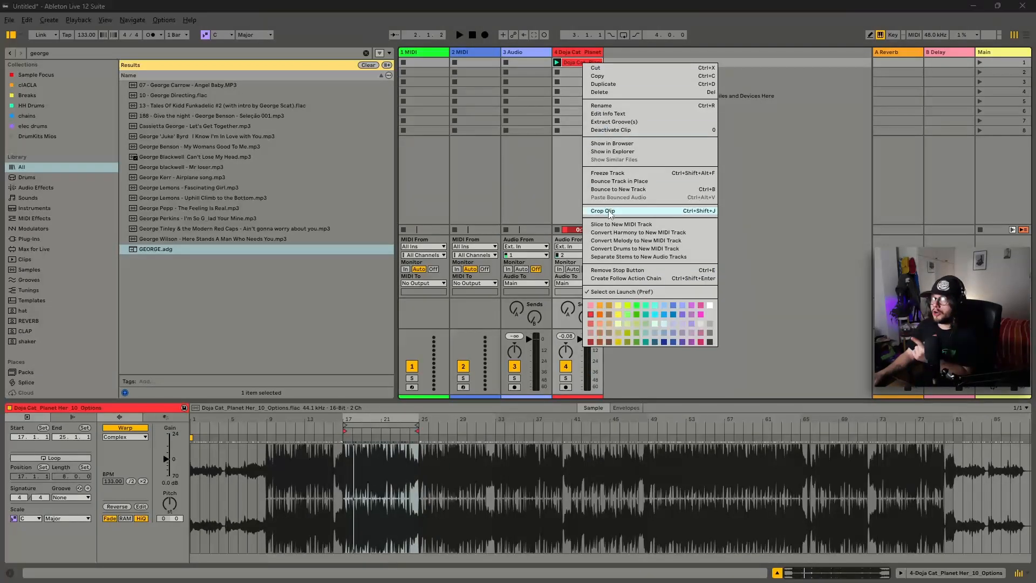
click(609, 211)
right_click(580, 63)
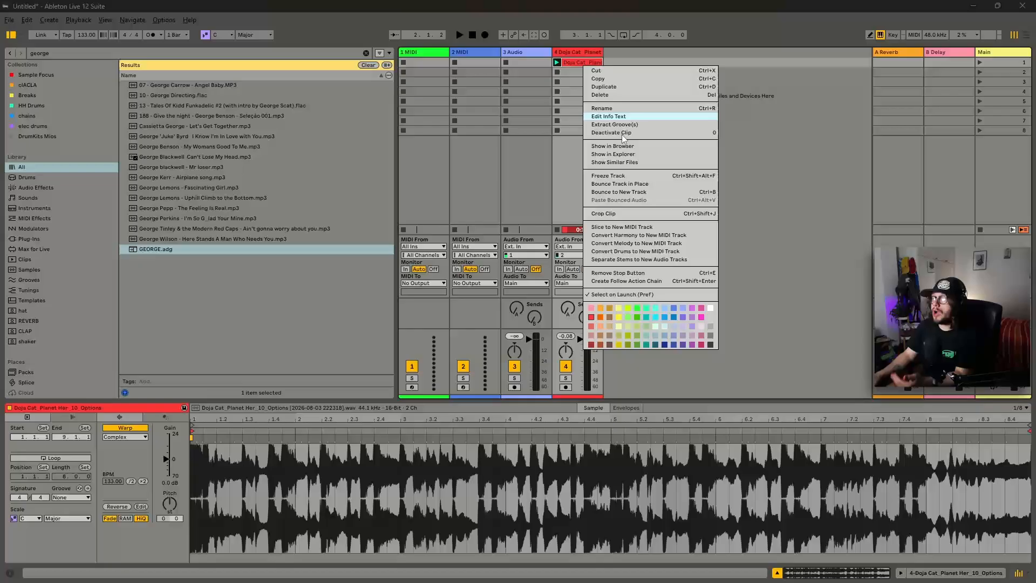
click(658, 259)
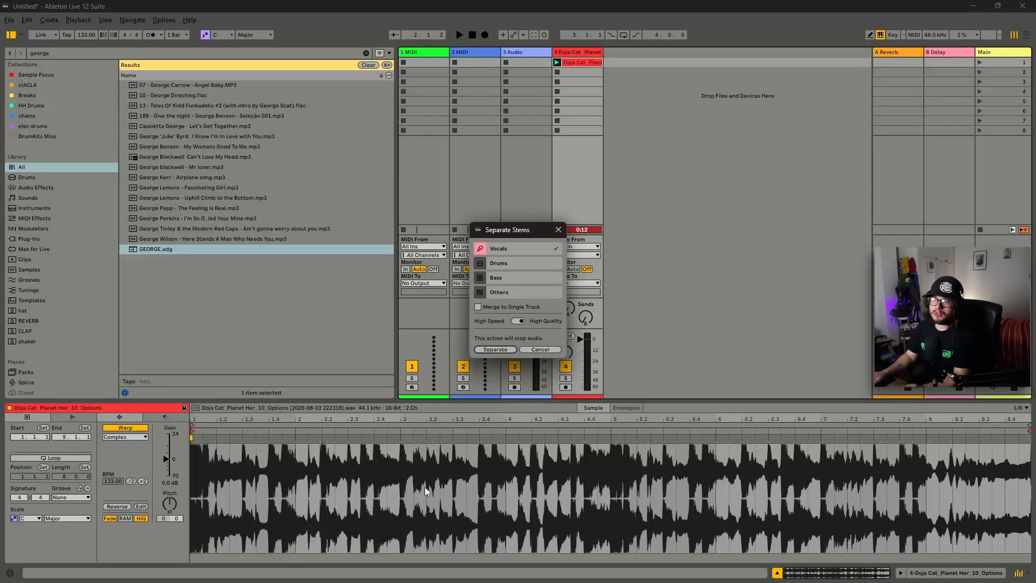
click(507, 349)
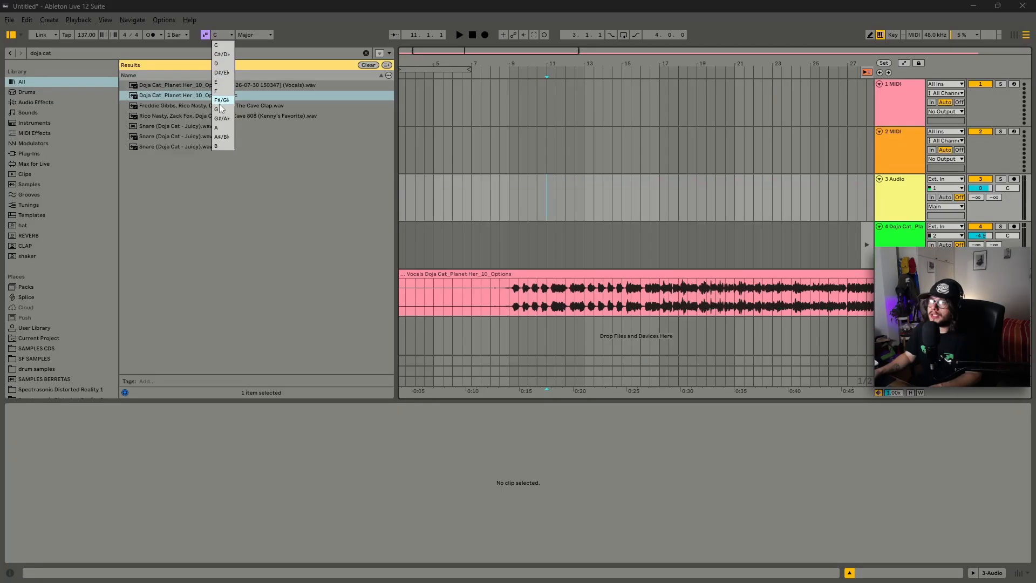
click(221, 109)
click(248, 36)
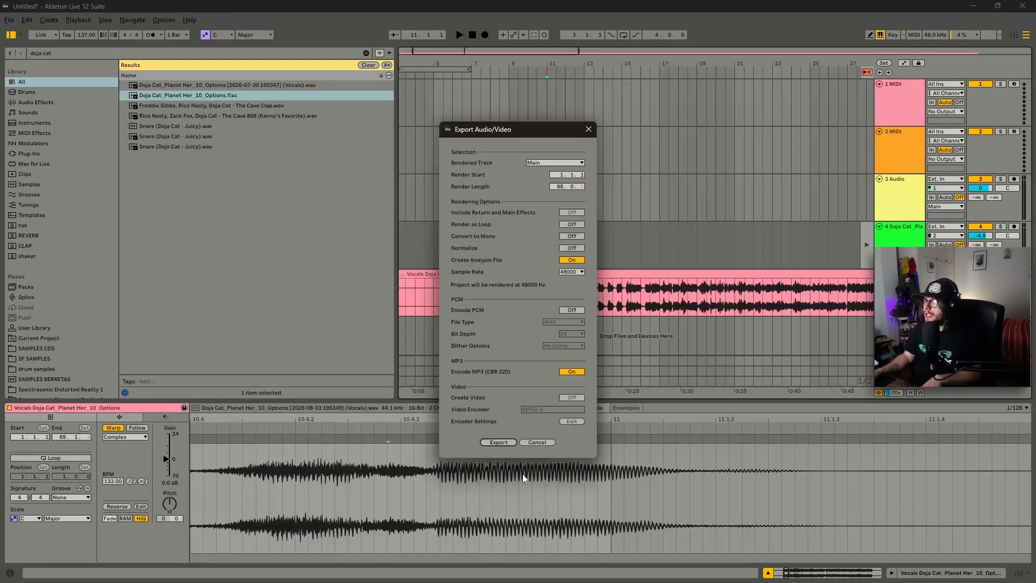
click(542, 444)
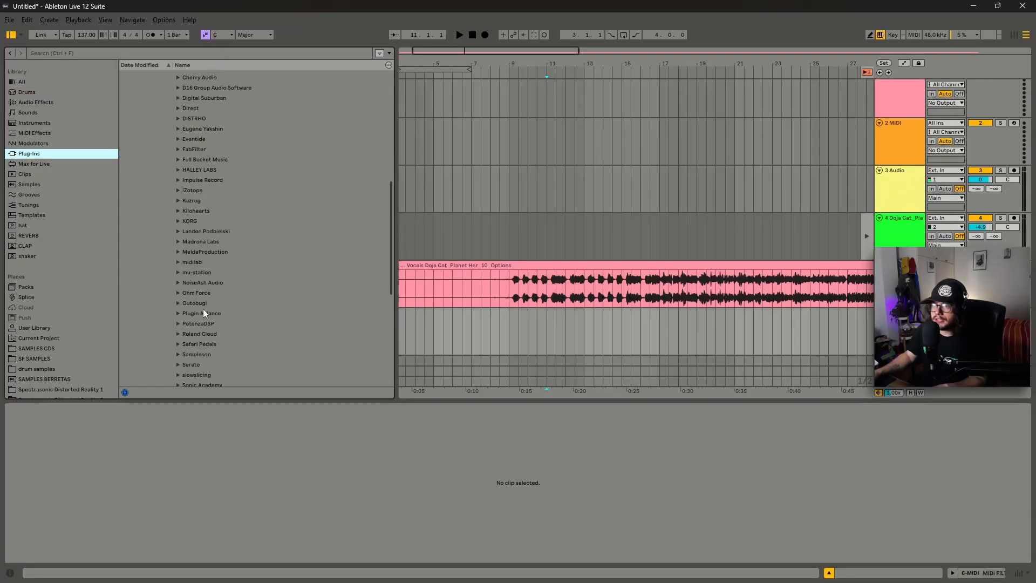
Load the Roland JUNO-60 instrument onto a MIDI track, audition a few notes, and close its window.
double_click(204, 310)
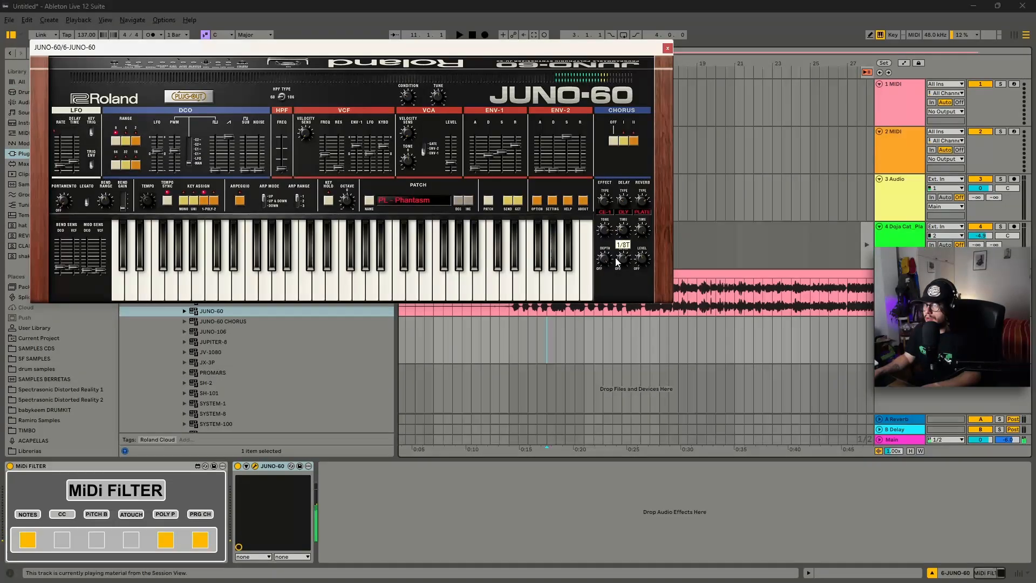
key(d)
key(a)
key(z)
click(637, 142)
key(h)
key(f)
click(669, 49)
Add the Chord MIDI effect to the JUNO-60 track from the MIDI Effects library.
click(36, 102)
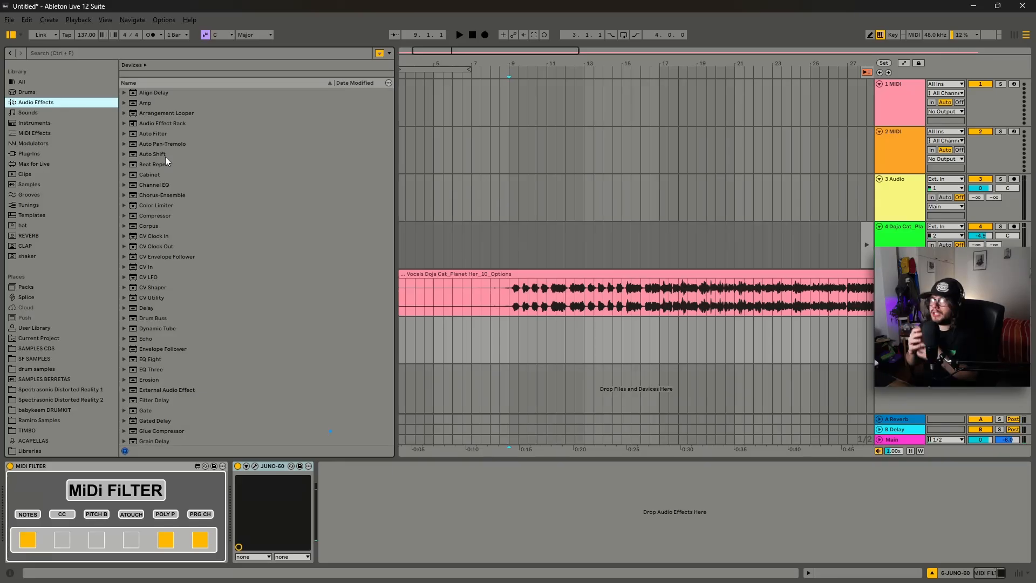
click(38, 154)
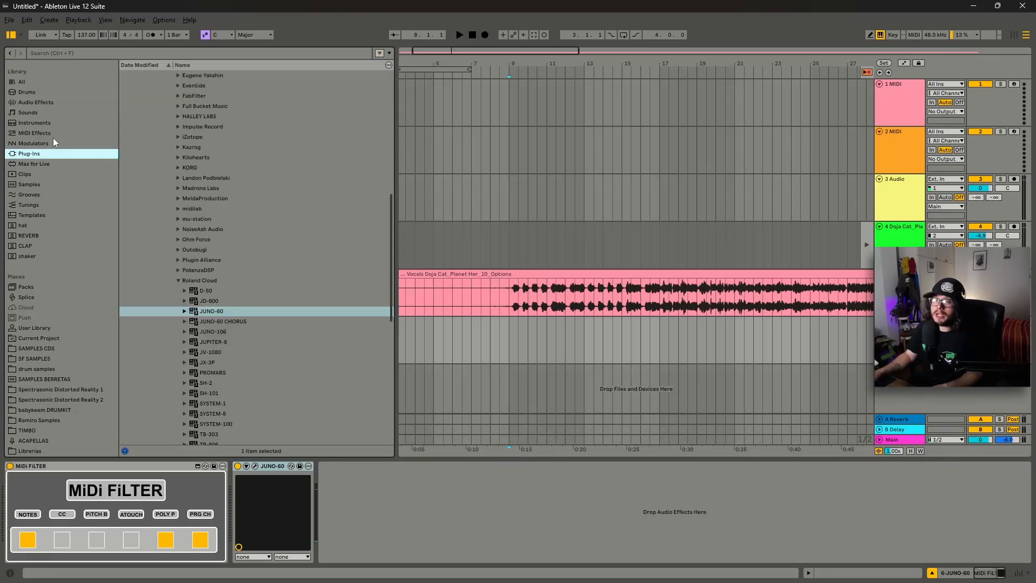
click(41, 134)
click(151, 147)
double_click(151, 146)
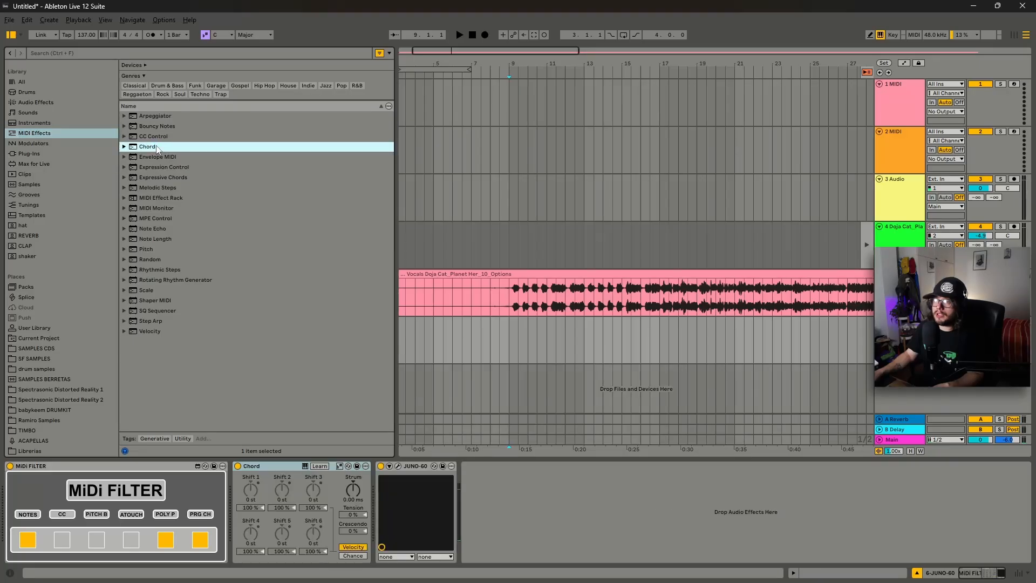
Add the Scale MIDI effect to the JUNO-60 chain and set it to follow the song's G Major scale.
double_click(149, 291)
click(480, 466)
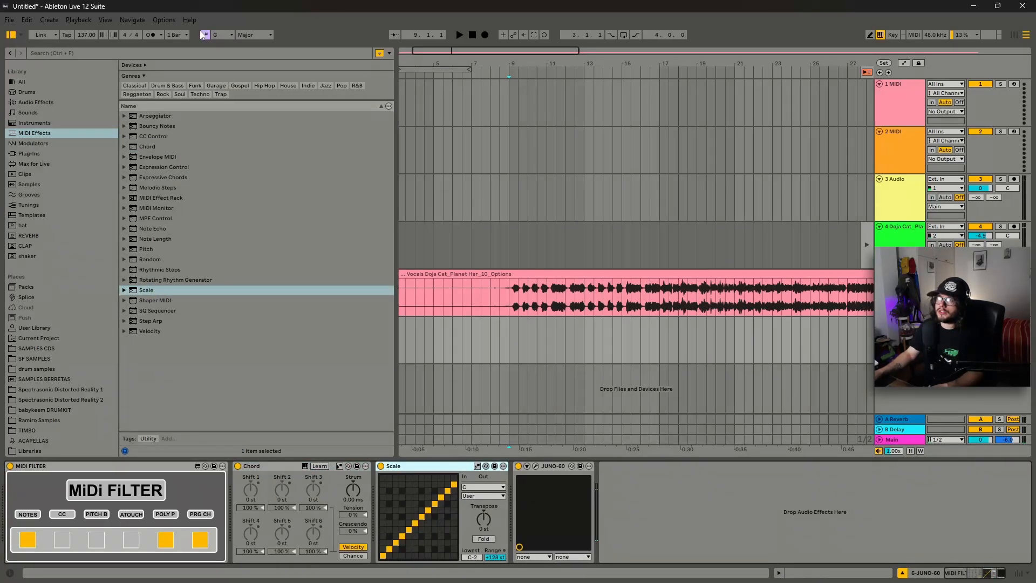
click(478, 466)
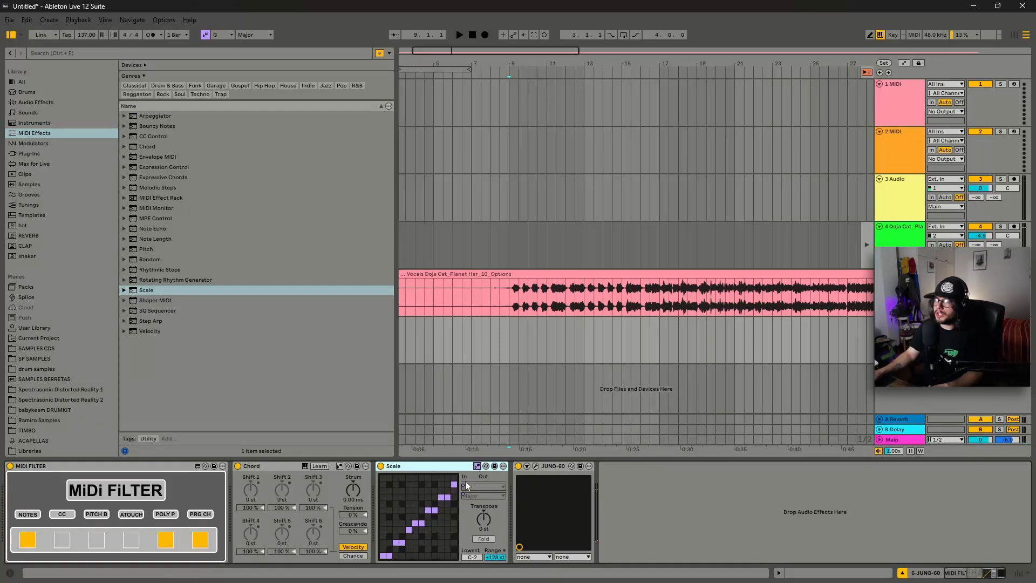
Set the Chord effect's shifts to +5, +7 and +11 semitones.
click(252, 489)
drag(252, 490, 252, 480)
click(290, 494)
text(7)
key(Return)
click(310, 491)
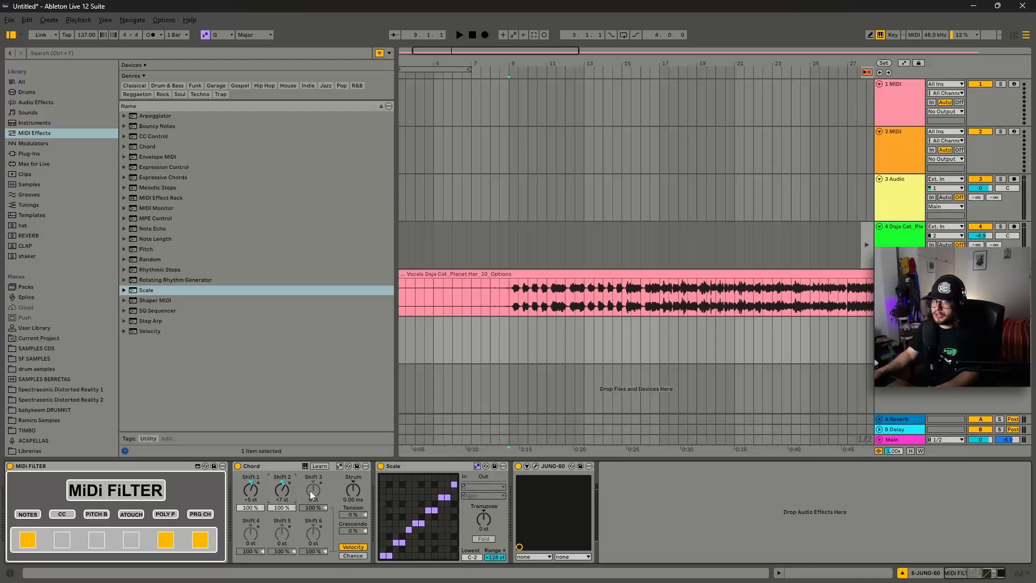
text(11)
key(Return)
Audition the chords on the JUNO-60 by playing notes from the computer keyboard.
key(s)
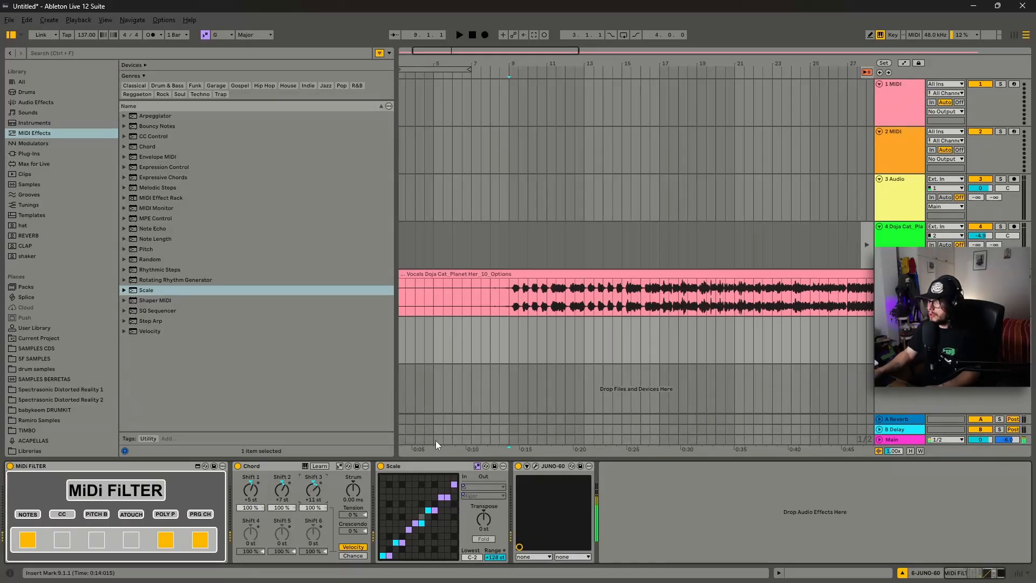
key(s)
key(s)
key(s)
key(s)
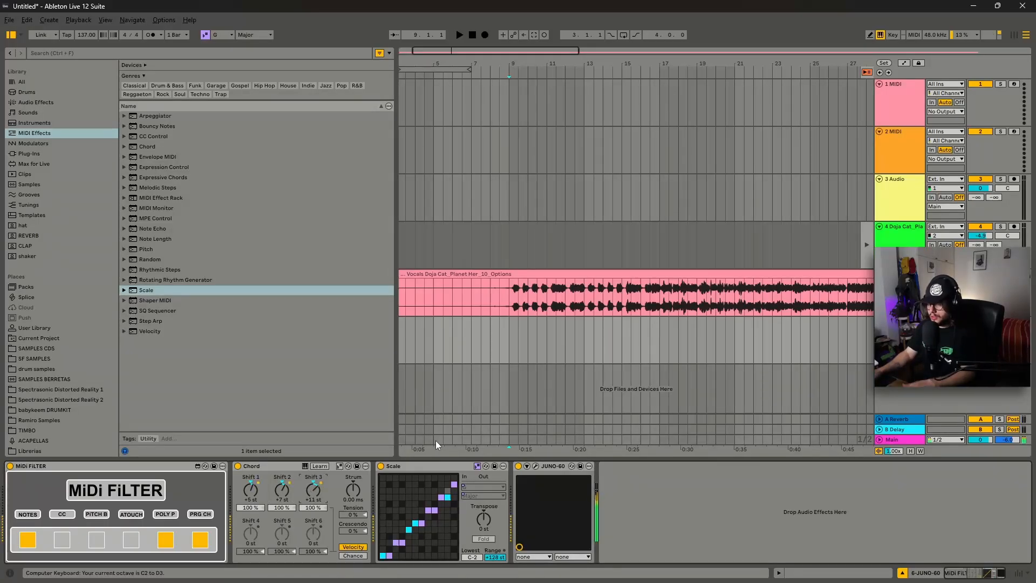
key(a)
key(d)
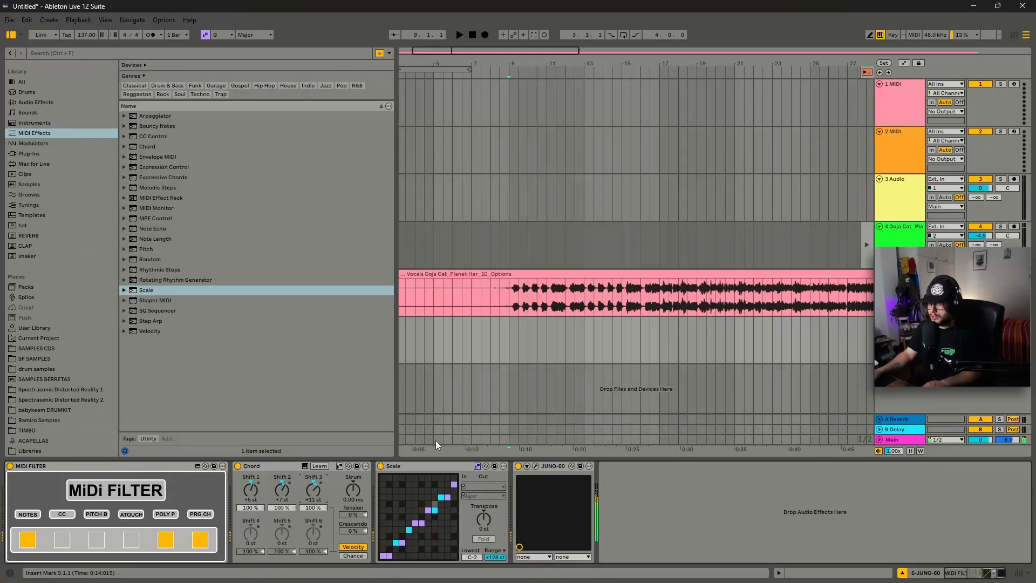
Turn on the metronome and start playback of the arrangement.
click(519, 354)
click(151, 35)
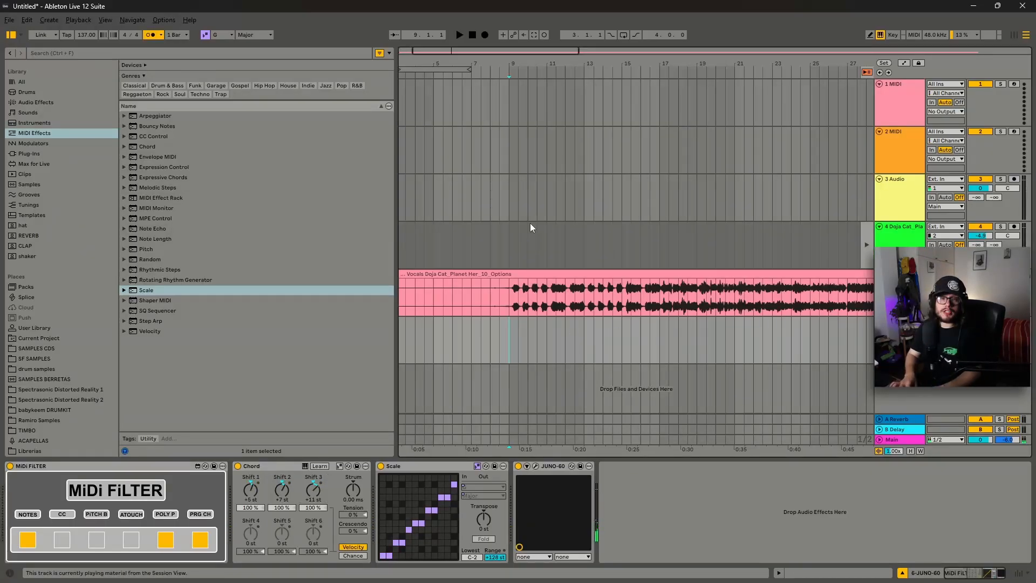
key(space)
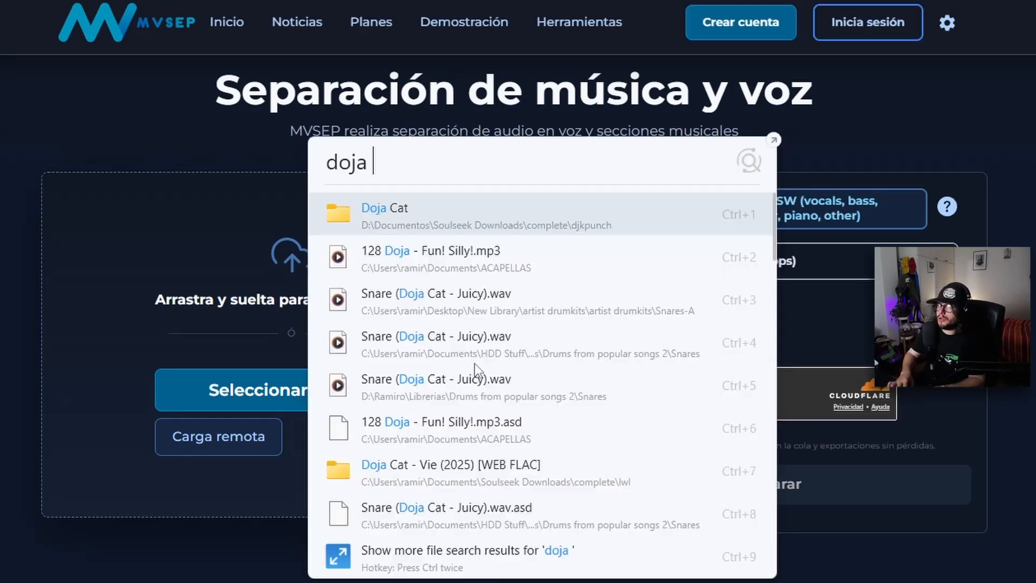
Upload the Doja Cat Options file to MVSEP and choose the BS Roformer (vocals, instrumental) separation type.
text(option)
drag(387, 216, 232, 237)
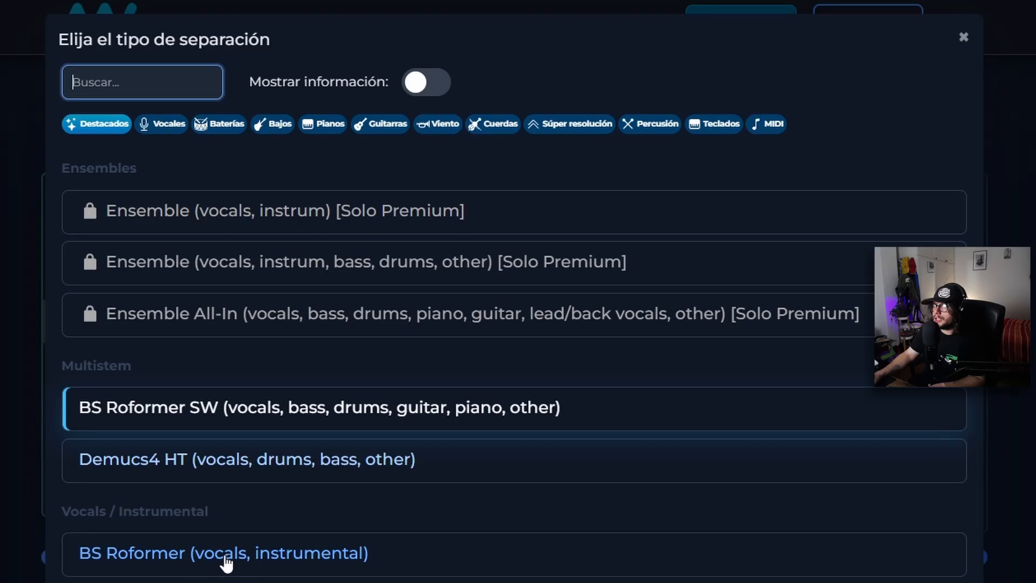
click(179, 567)
Open the vocal model type list to examine the available model versions, then close it.
click(788, 287)
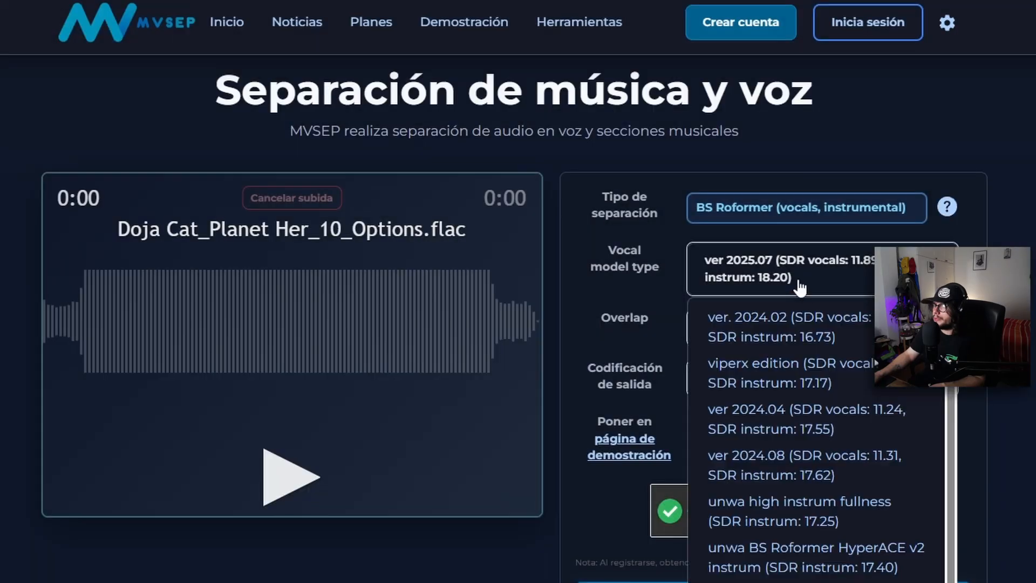
key(Escape)
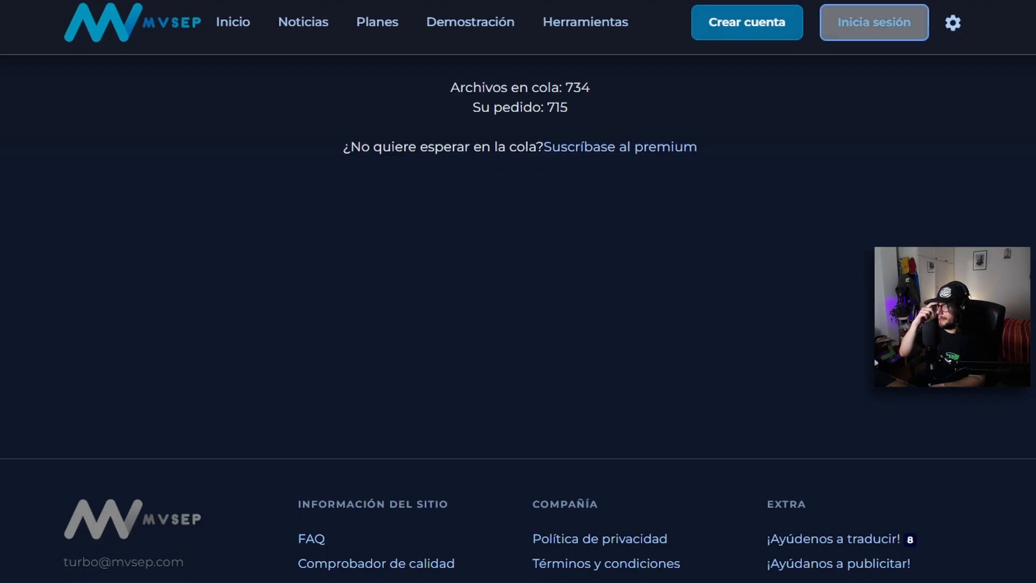
Browse the trending sounds on the Sample Focus website.
triple_click(599, 108)
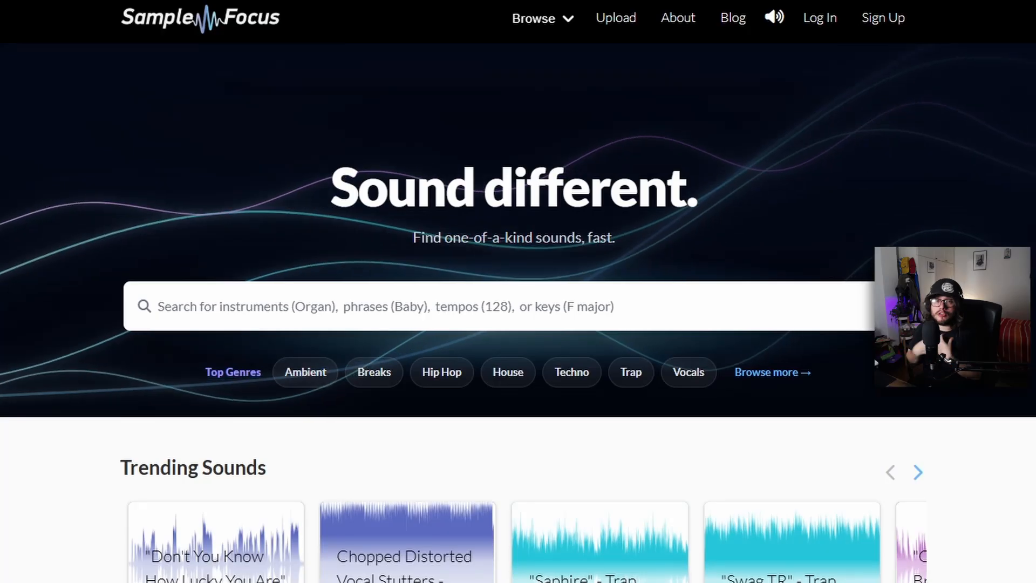
scroll(548, 475, down, 5)
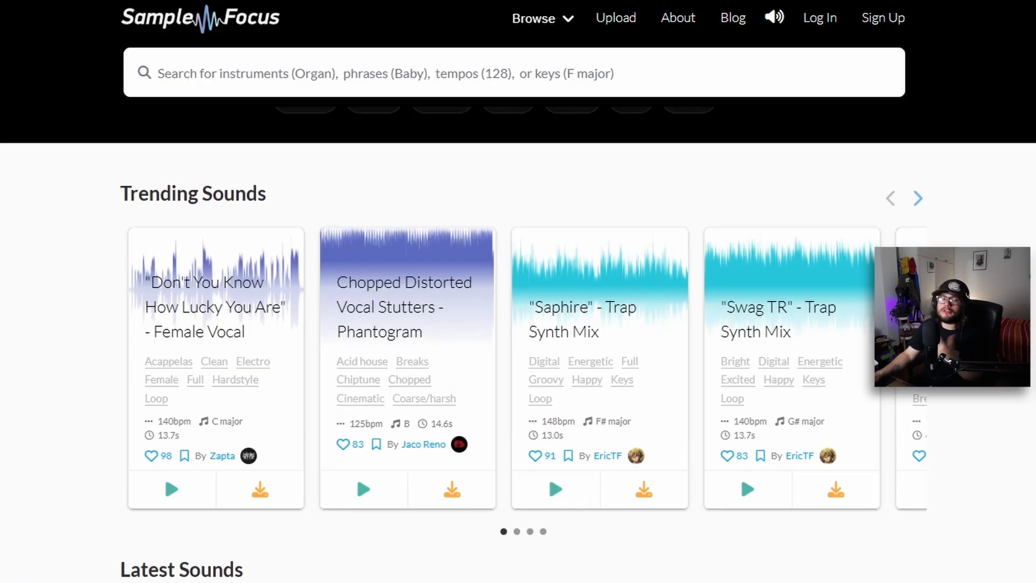